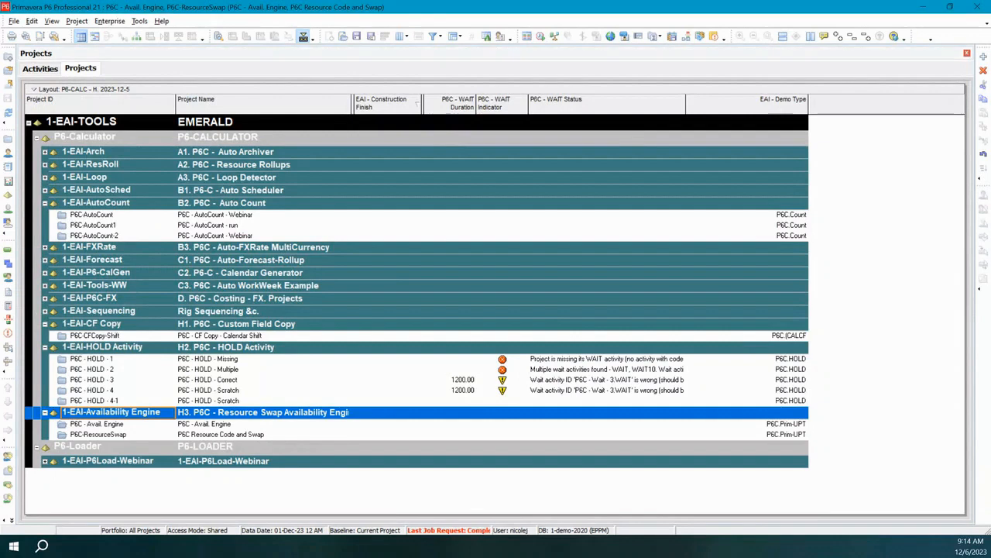
- Open the projects layout "P6-CALC - H1. Calendar to Shift"
click(434, 332)
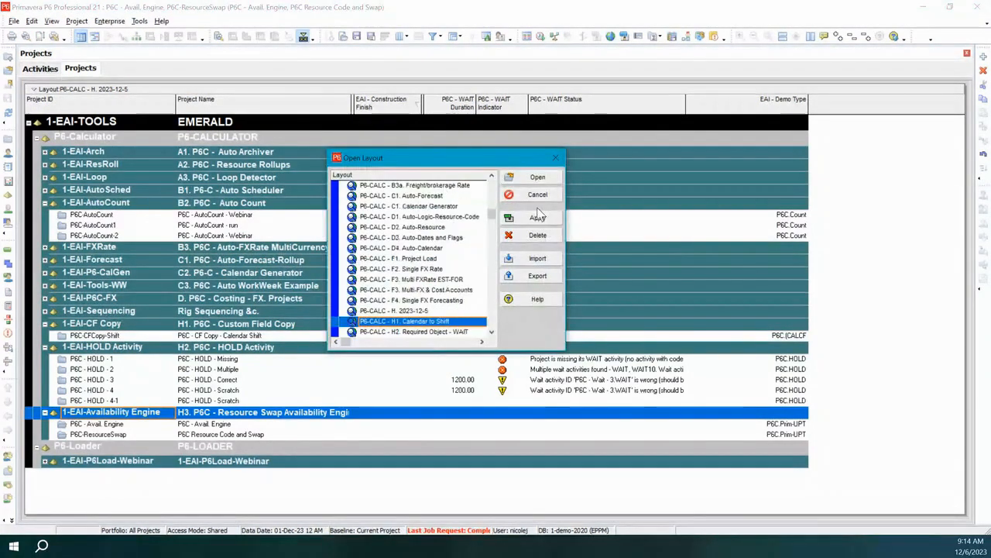
click(538, 218)
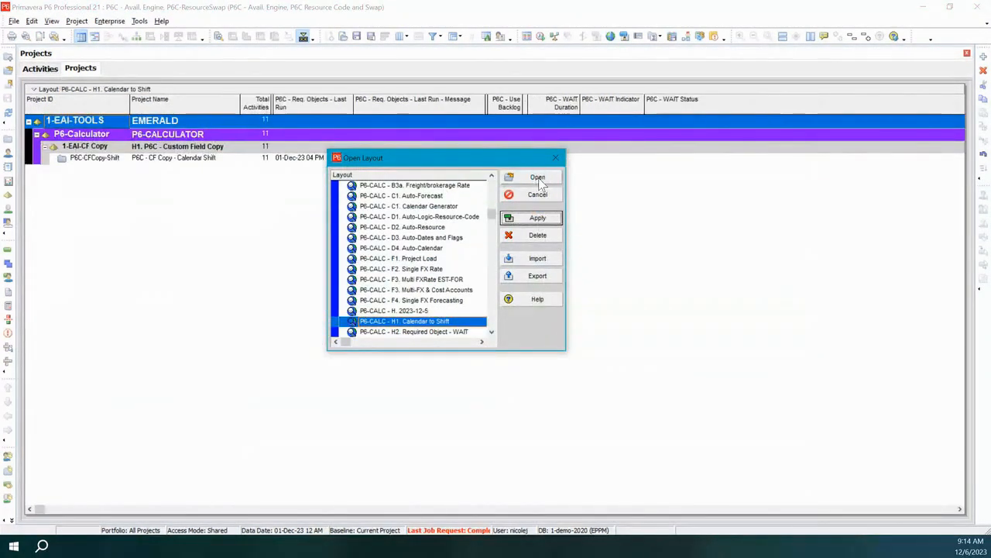
click(538, 180)
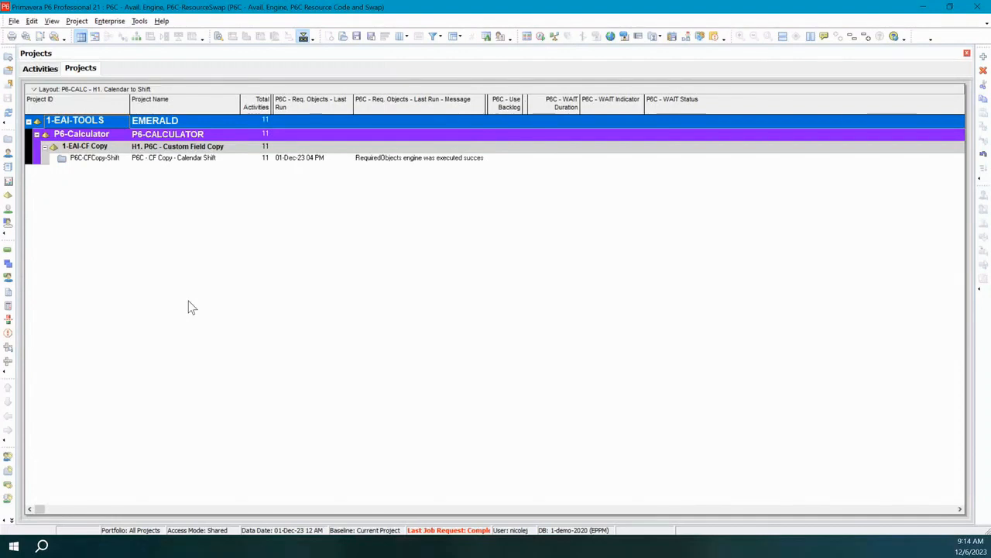
- Open the P6C-CFCopy-Shift project to show its activities
click(164, 157)
right_click(165, 160)
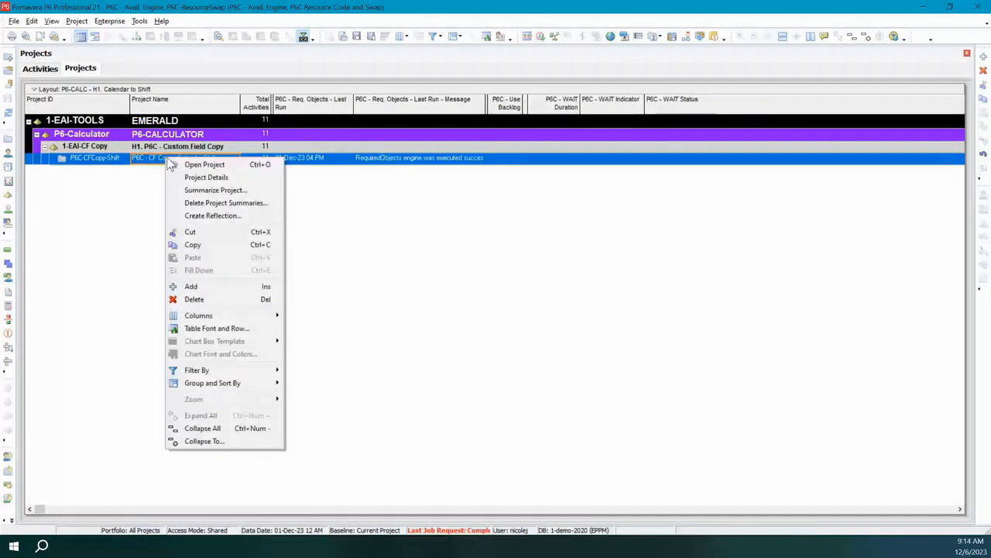
click(198, 166)
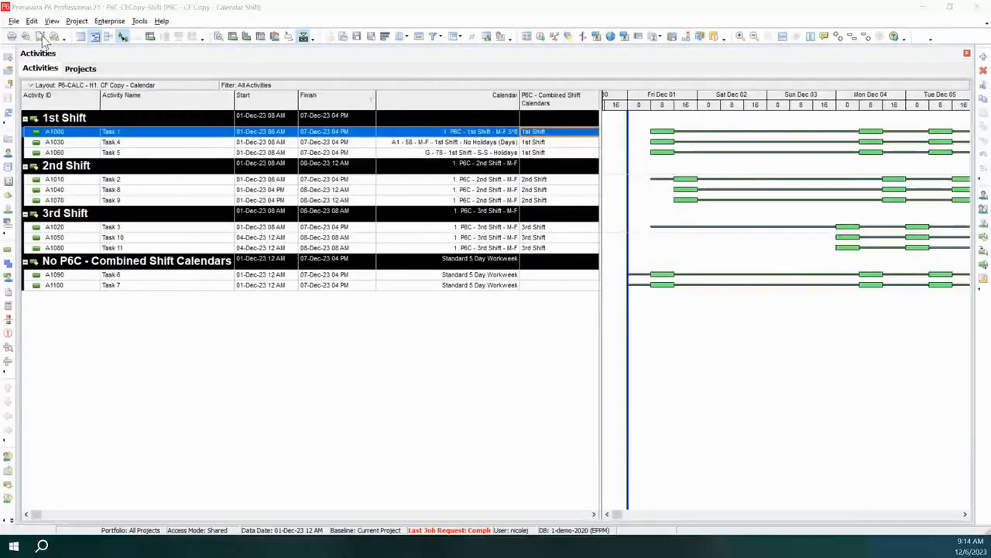
click(53, 86)
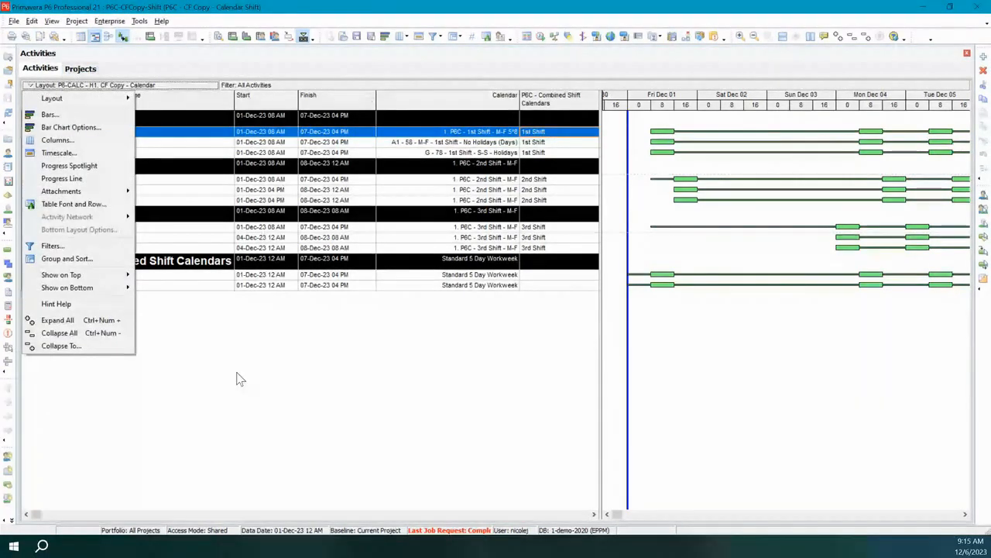
click(255, 401)
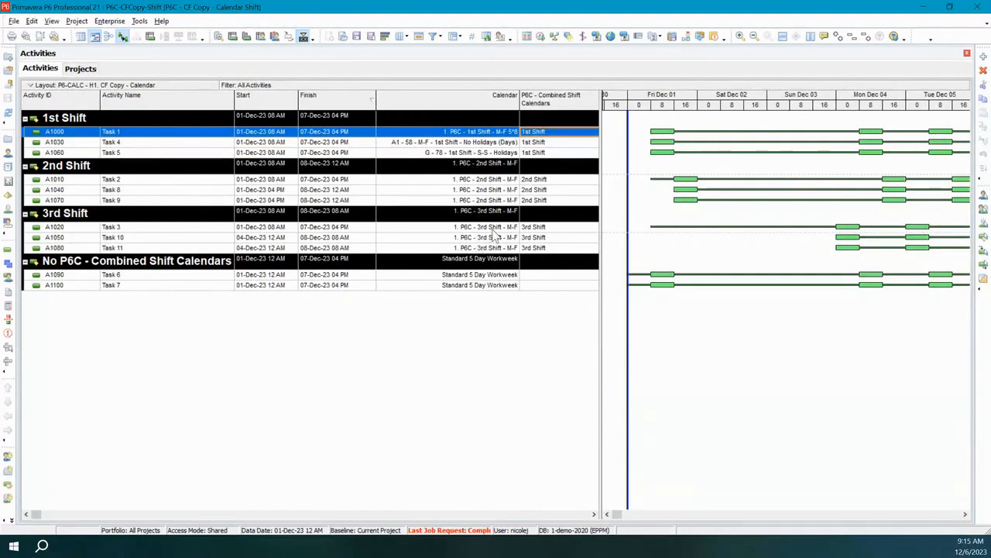
- View the selectable P6C - Combined Shift Calendars code values for activity A1020, leaving its assignment as is
click(551, 228)
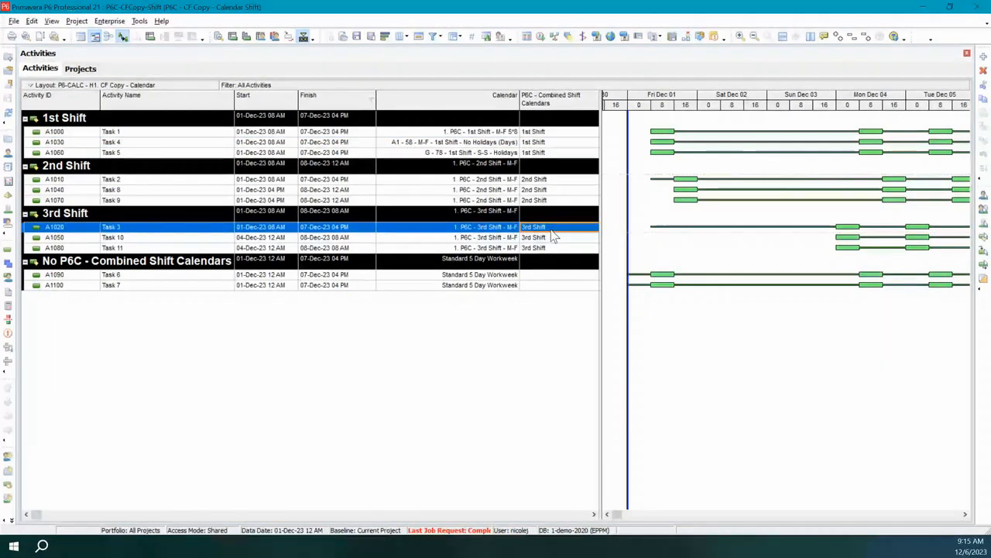
click(592, 228)
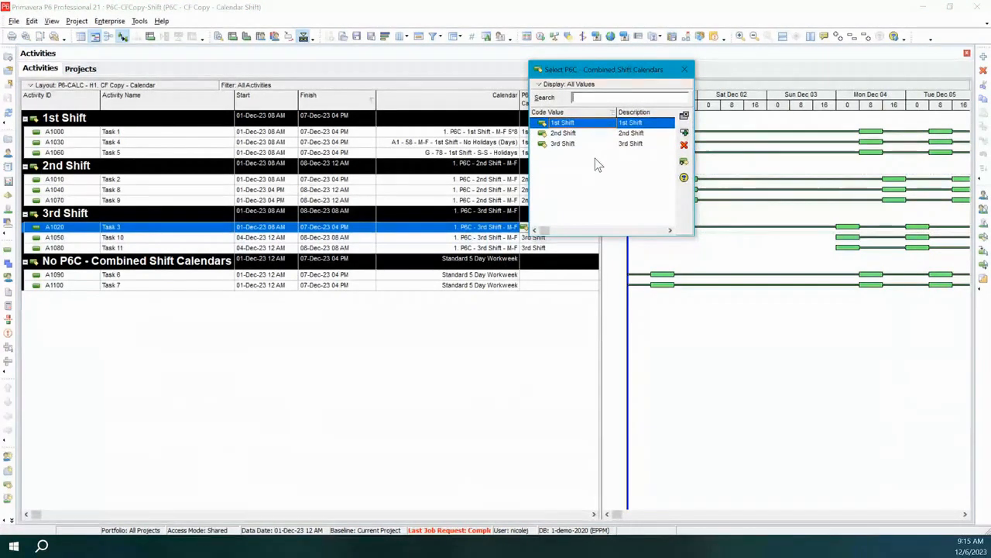
click(684, 70)
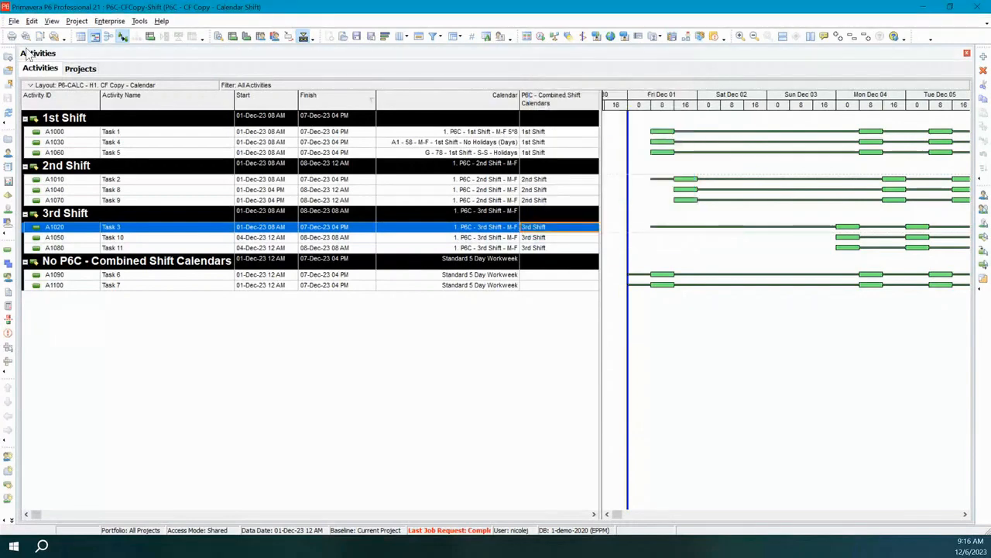
- Review the start hours and durations defined for each shift in the global resource shift "P6C - 3-shifts"
click(76, 21)
click(113, 23)
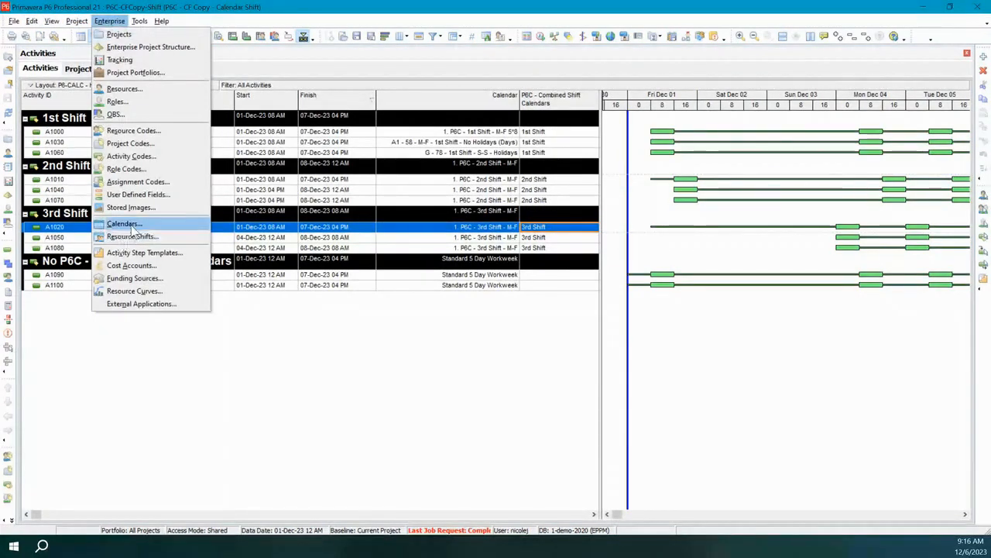
click(134, 237)
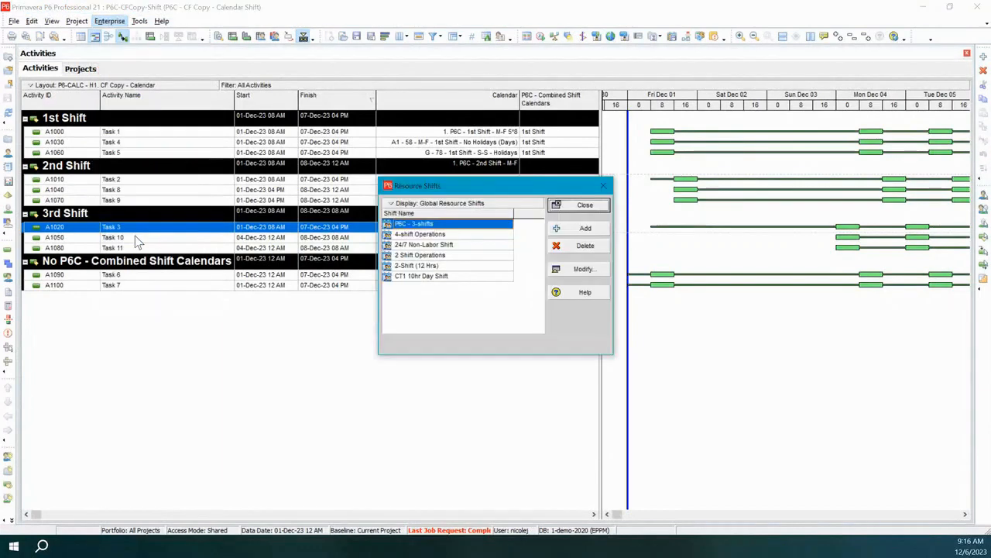
click(583, 270)
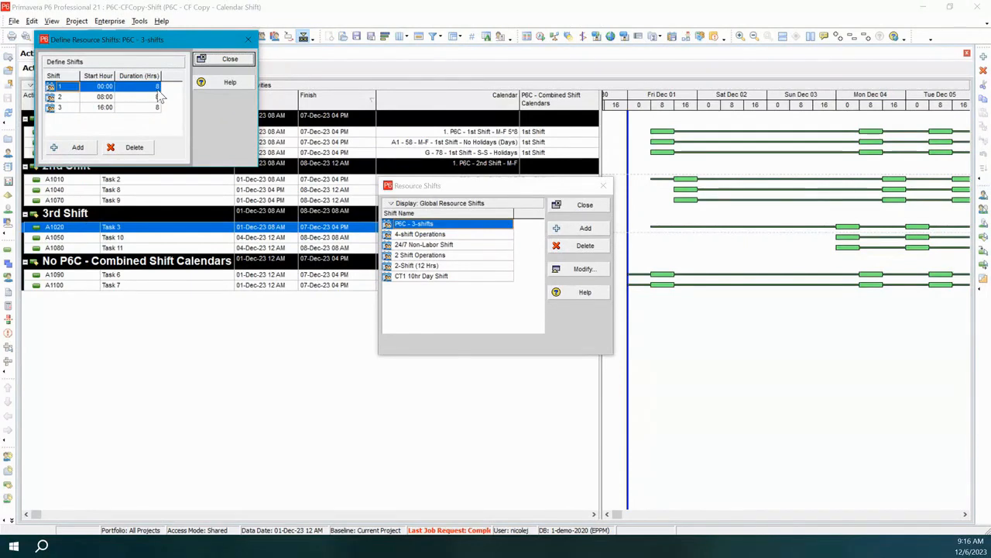
click(90, 97)
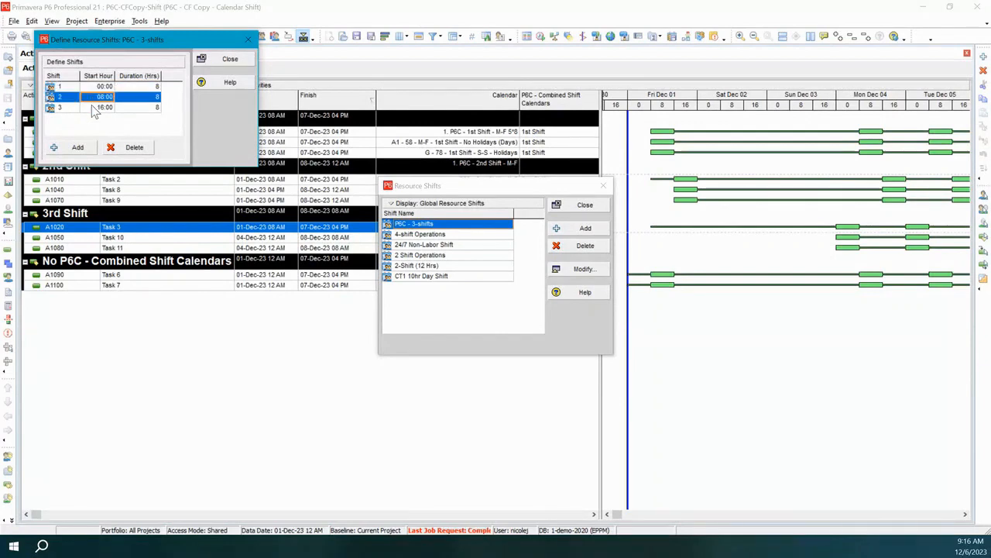
click(95, 108)
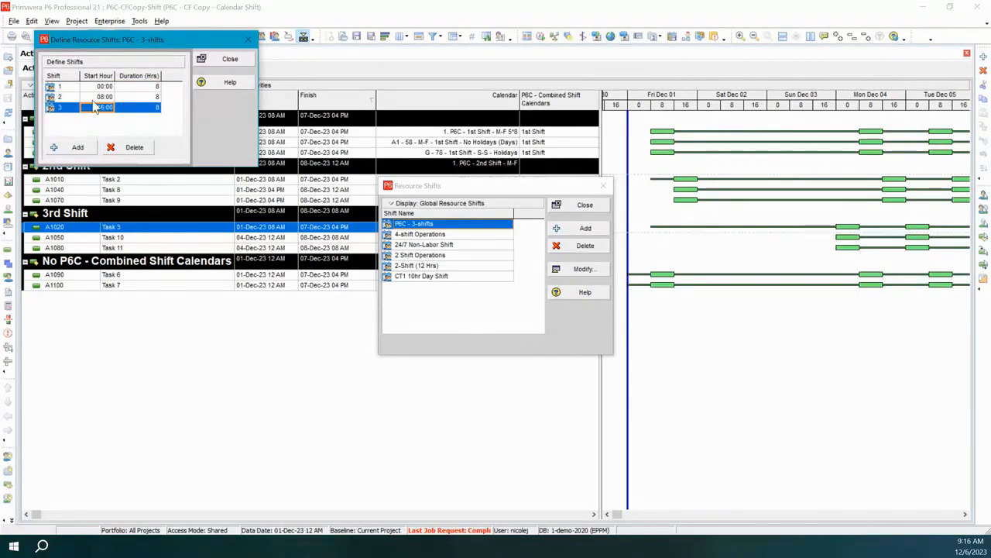
click(90, 89)
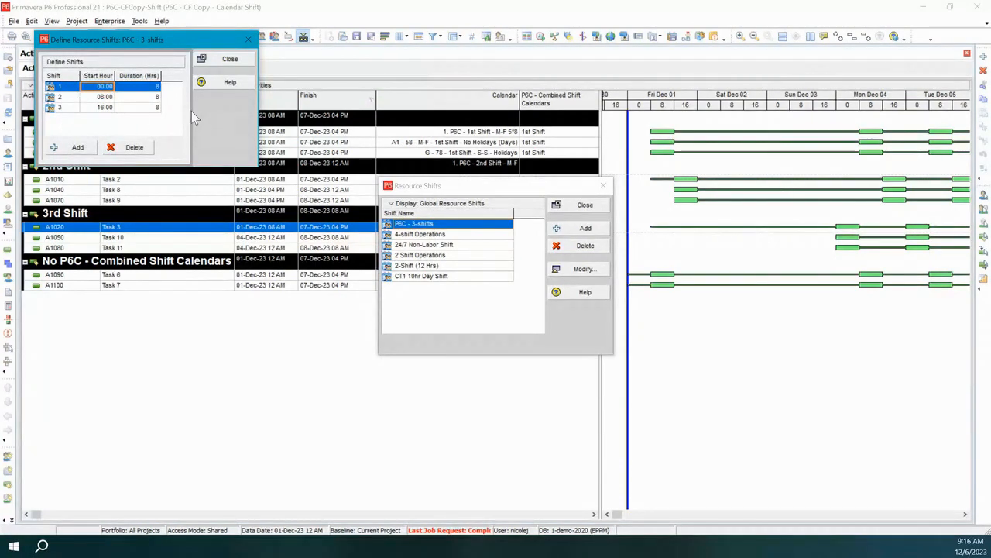
click(248, 40)
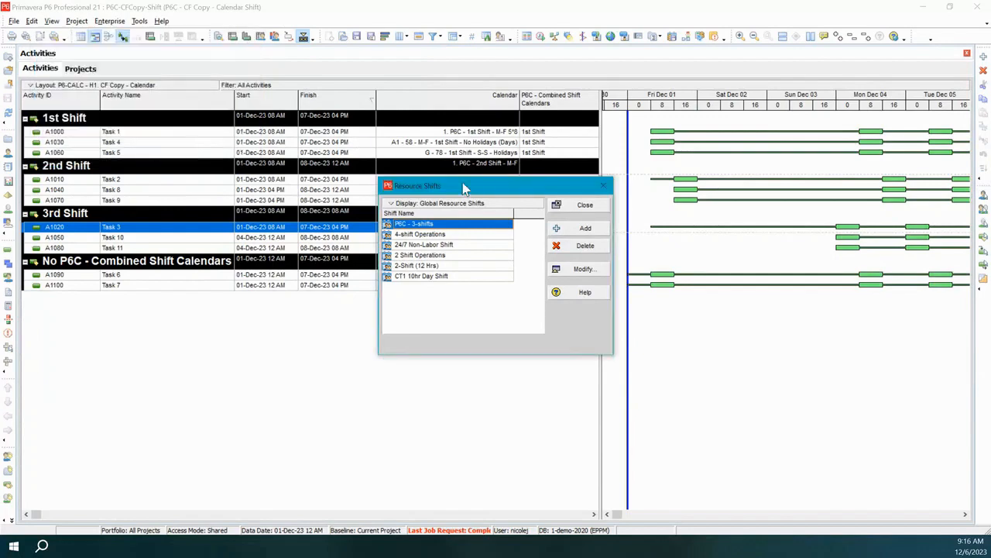
click(585, 204)
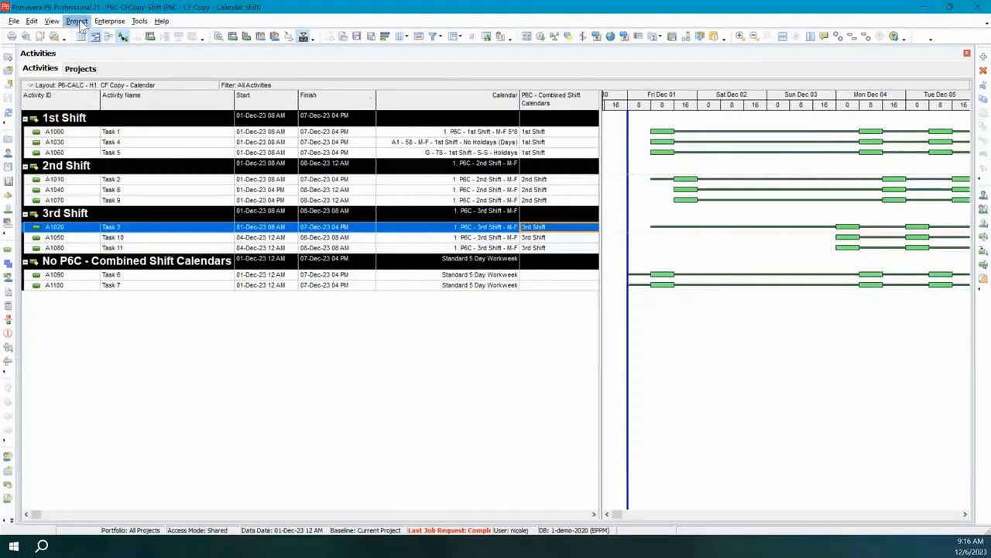
- Open the global calendar "1. P6C - 1st Shift - M-F 5*8" to view its definition
click(109, 21)
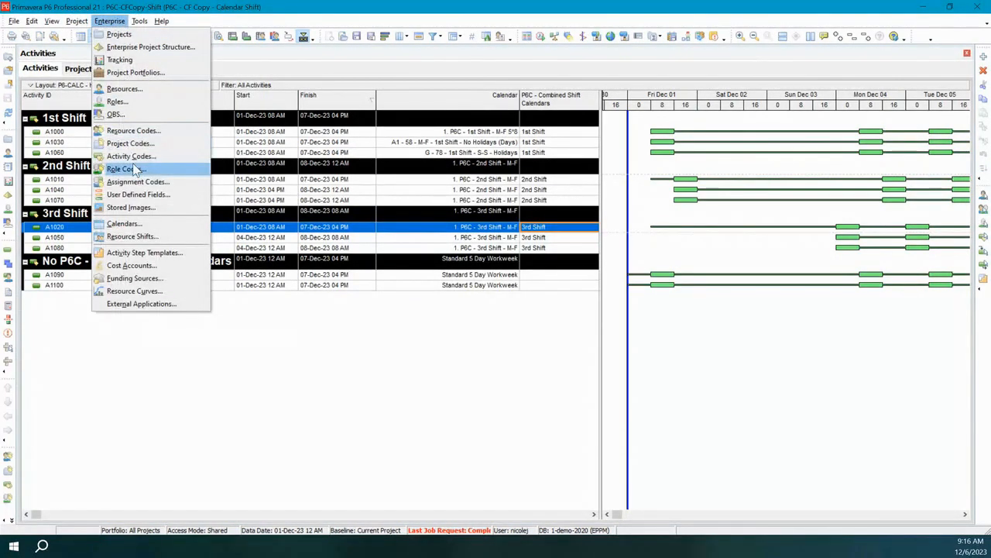
click(144, 222)
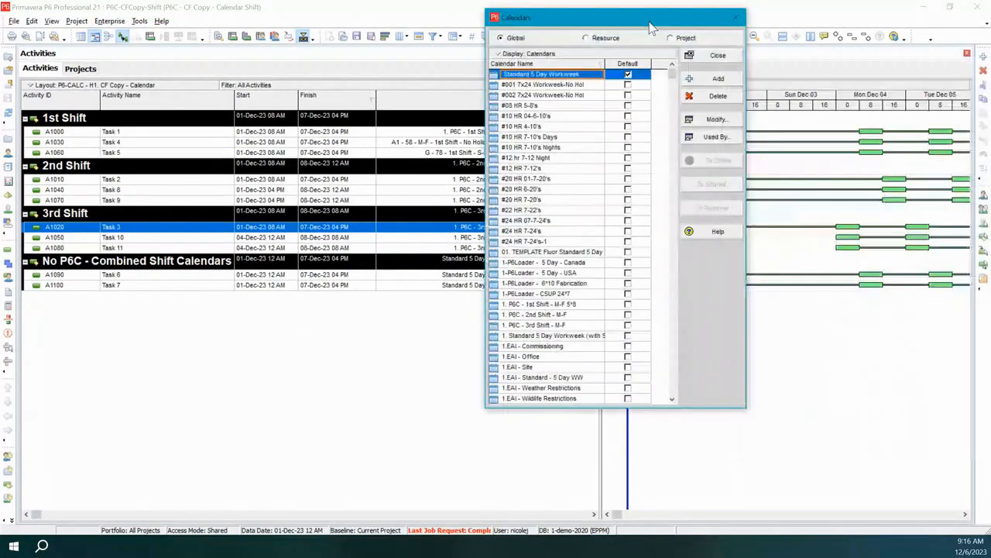
drag(650, 22, 420, 61)
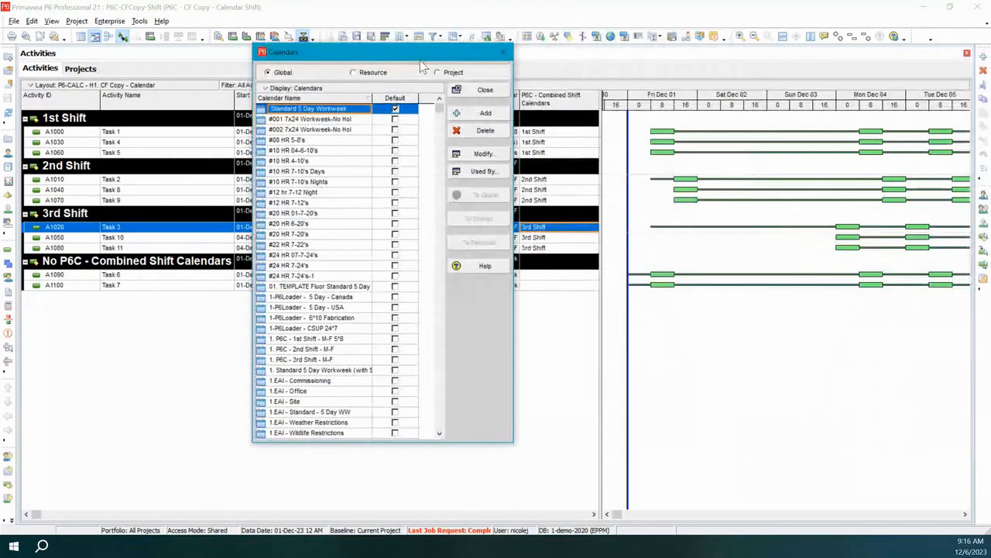
click(307, 340)
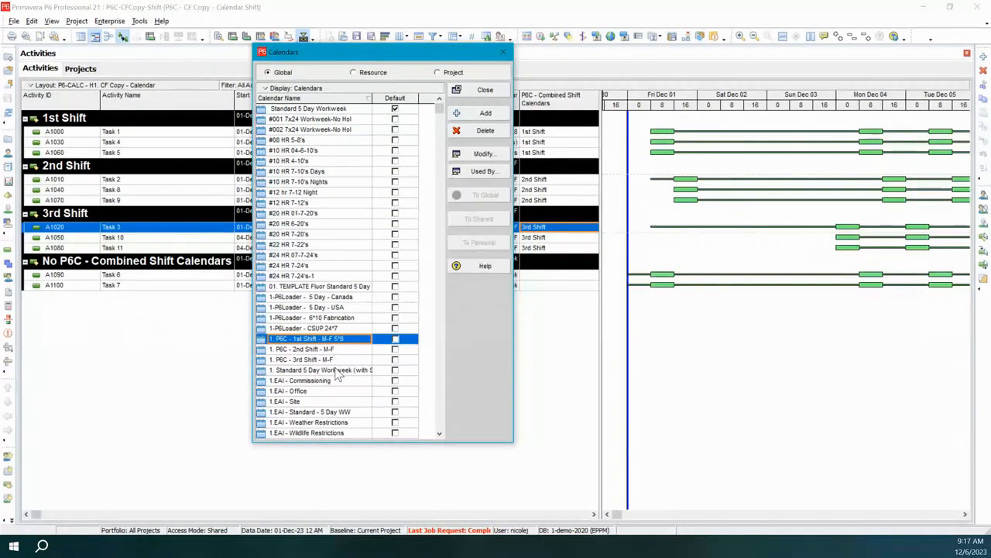
click(482, 153)
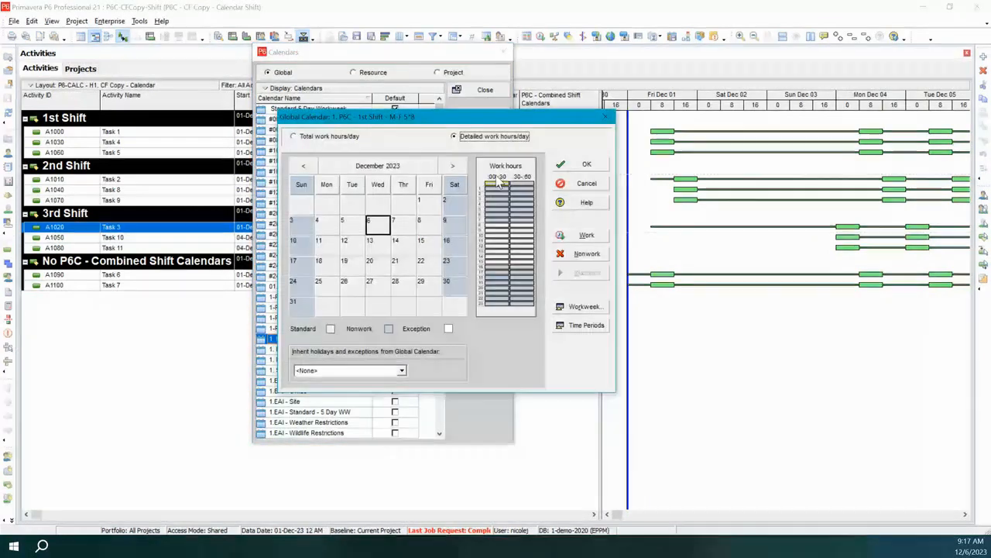
- Examine the Monday to Friday standard work hours in the 1st Shift calendar's workweek, leaving the calendar without saving changes
click(582, 307)
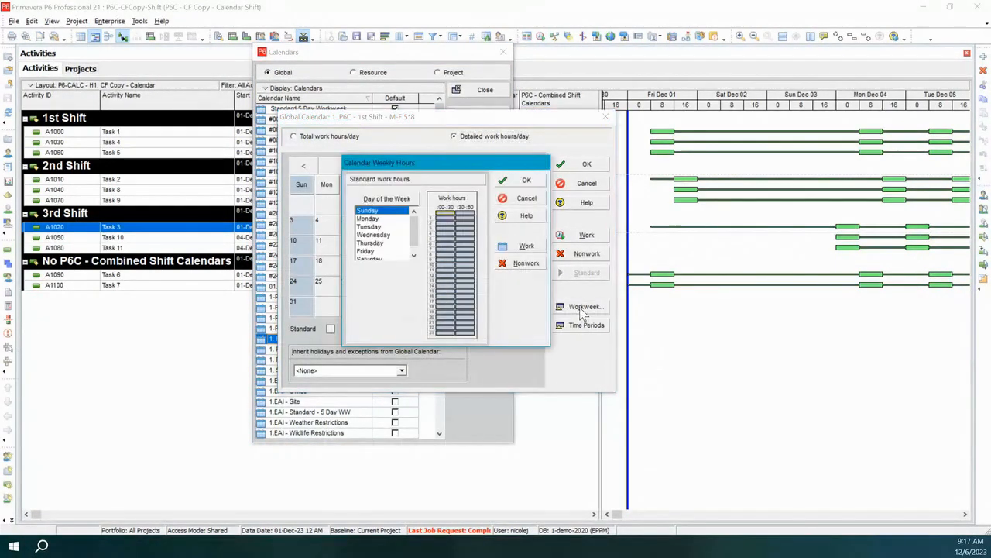
click(374, 220)
click(376, 227)
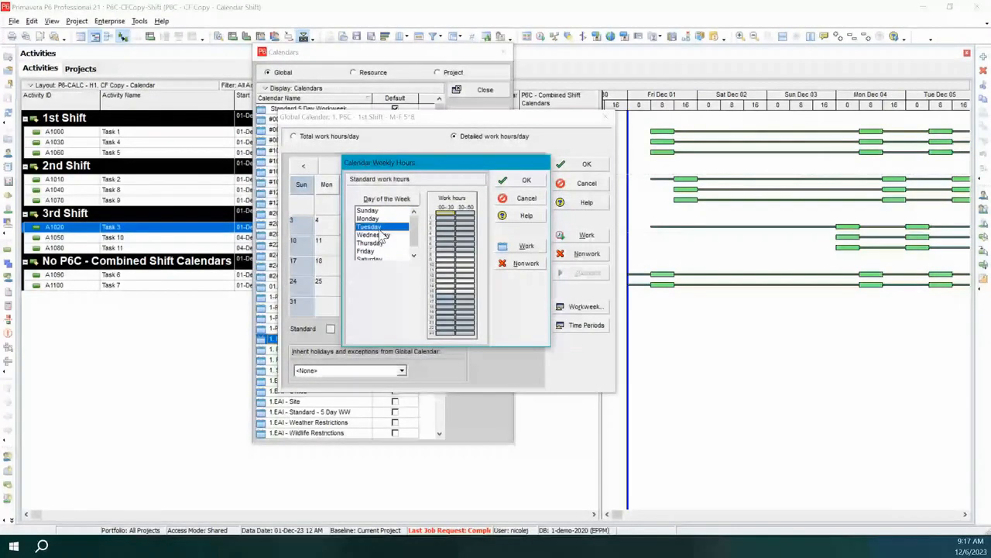
click(379, 244)
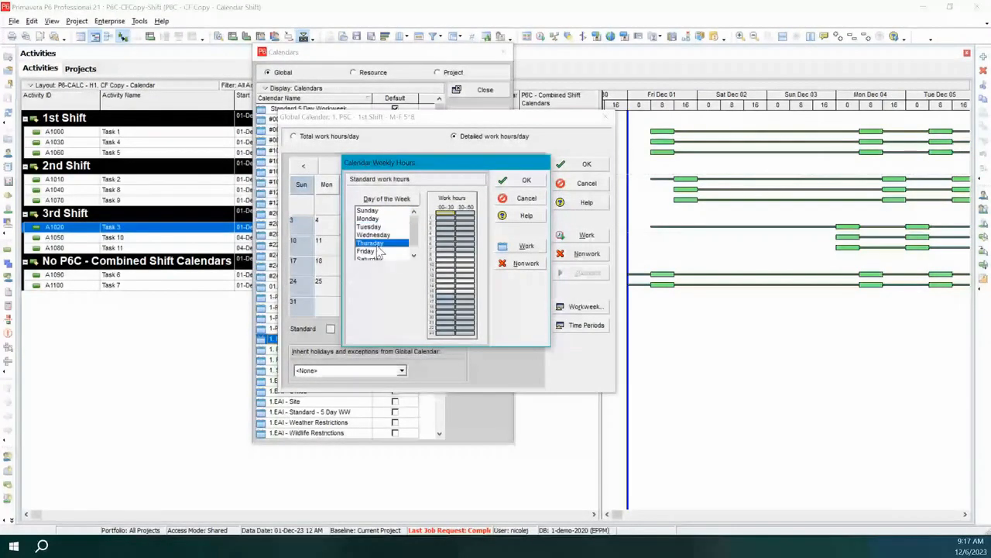
click(379, 251)
click(385, 219)
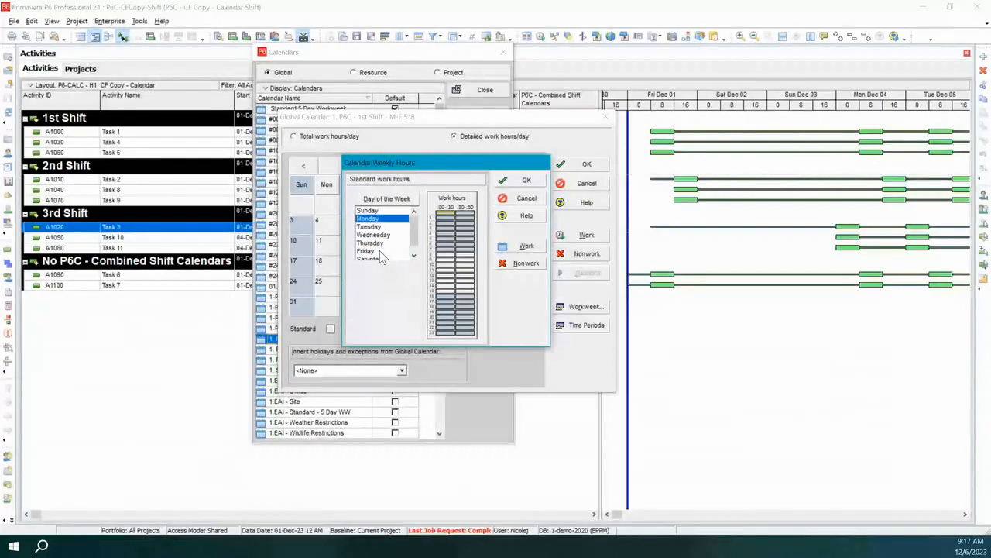
shift+click(379, 250)
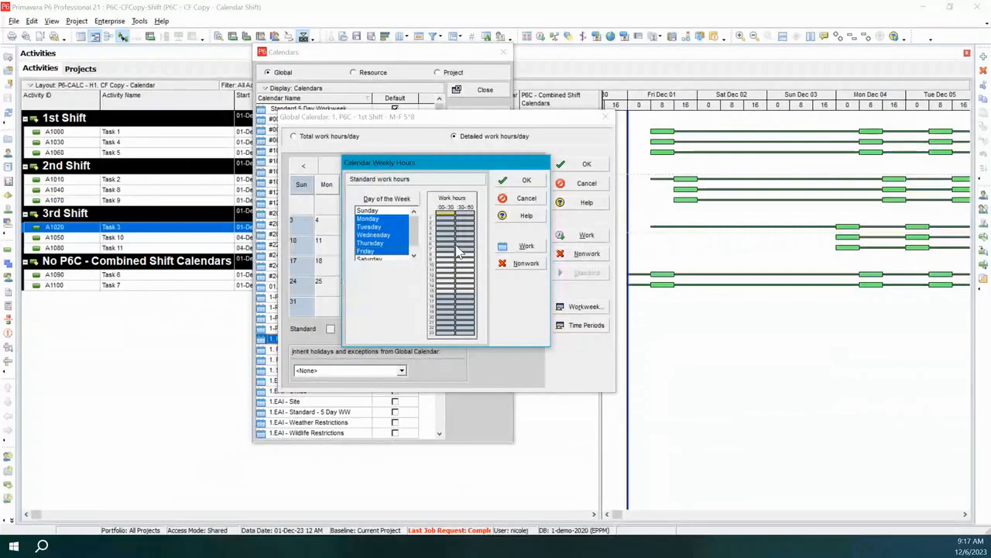
click(523, 199)
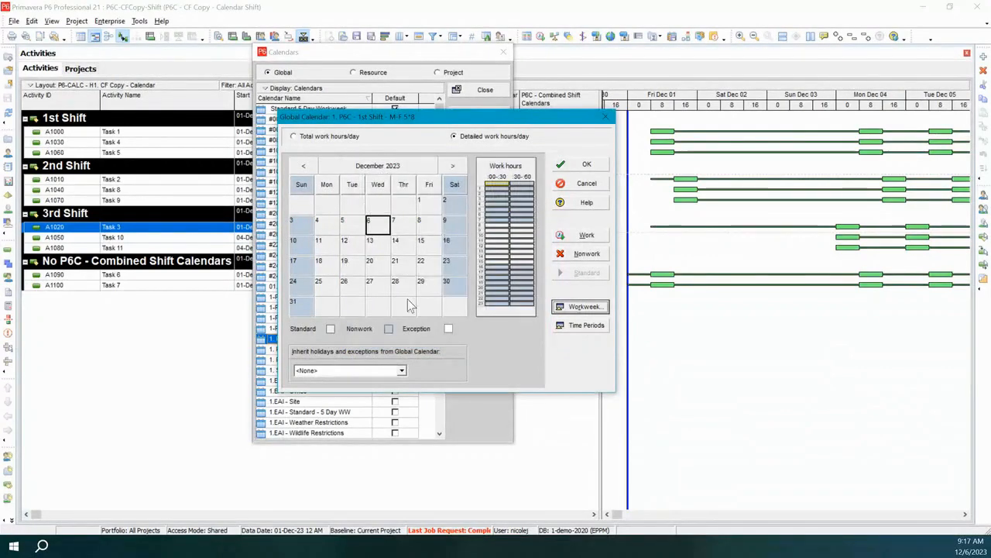
click(577, 185)
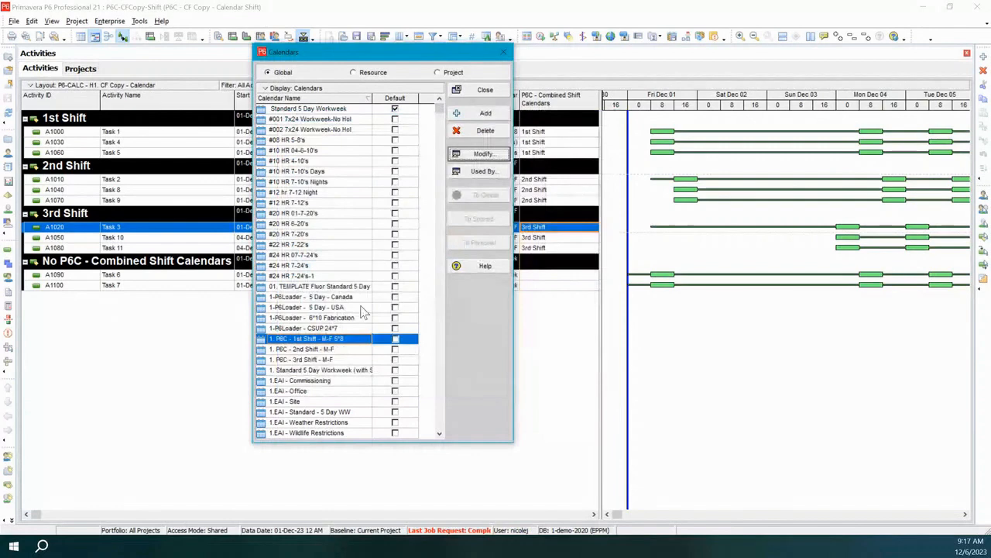
- Examine the detailed daily and Tuesday workweek hours of the global calendar "1. P6C - 2nd Shift - M-F", leaving it without saving changes
click(301, 349)
click(456, 153)
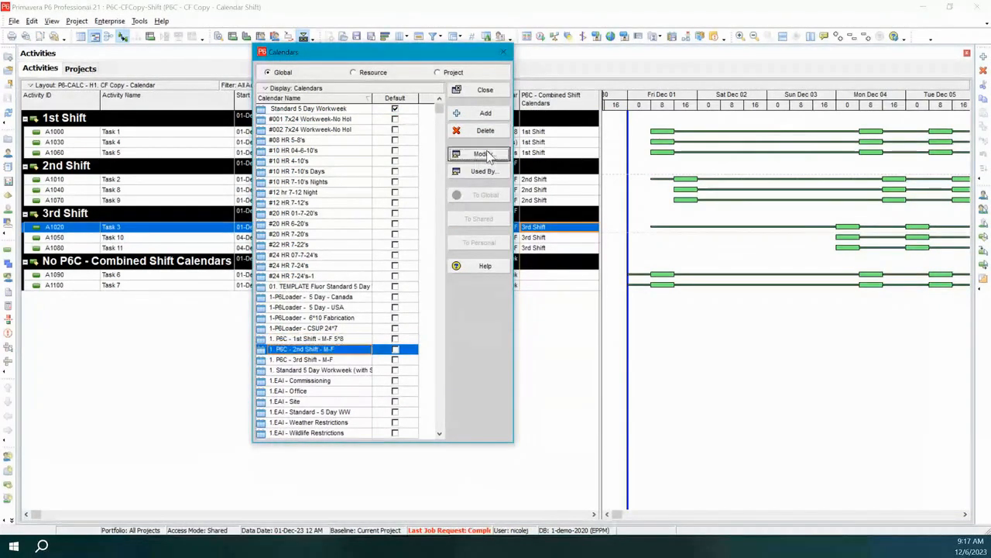
click(599, 310)
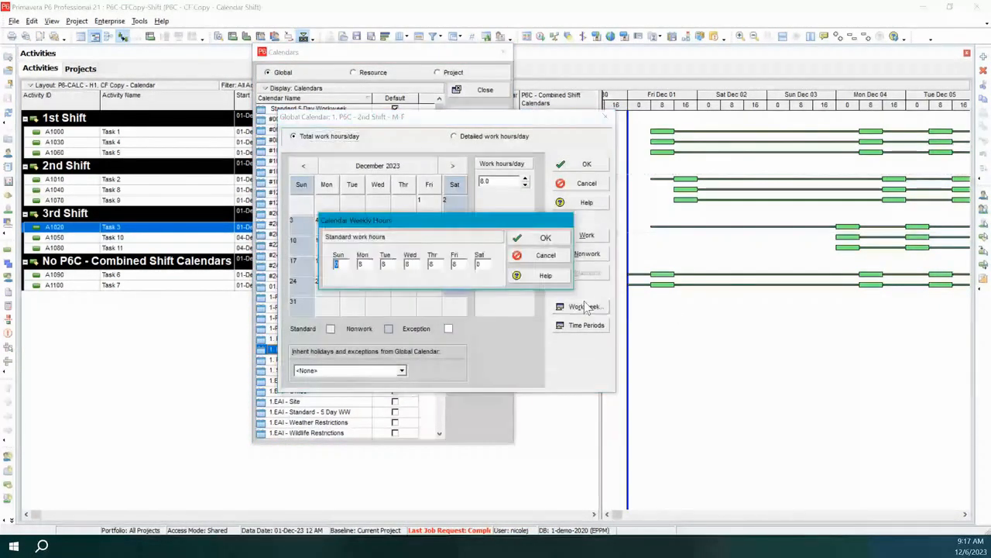
click(542, 257)
click(470, 137)
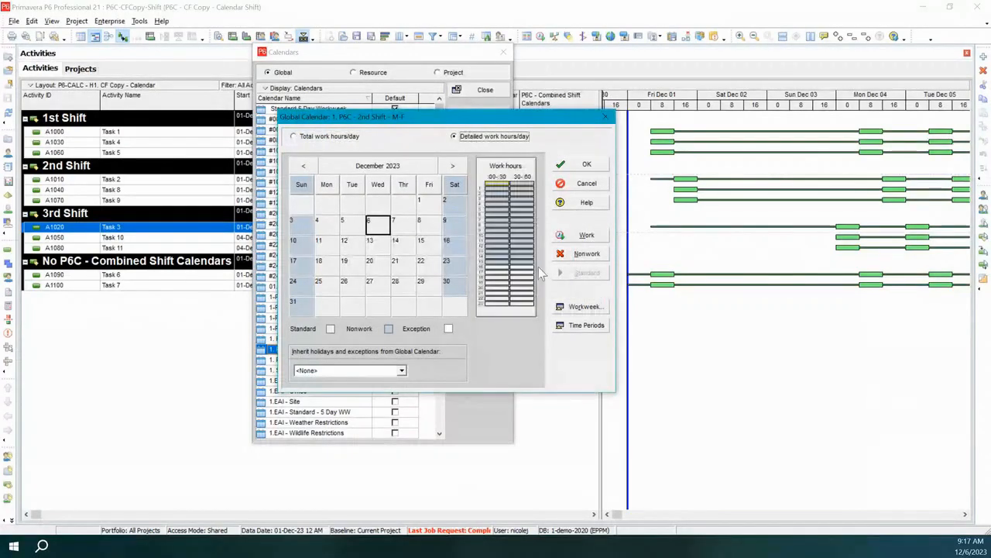
click(584, 308)
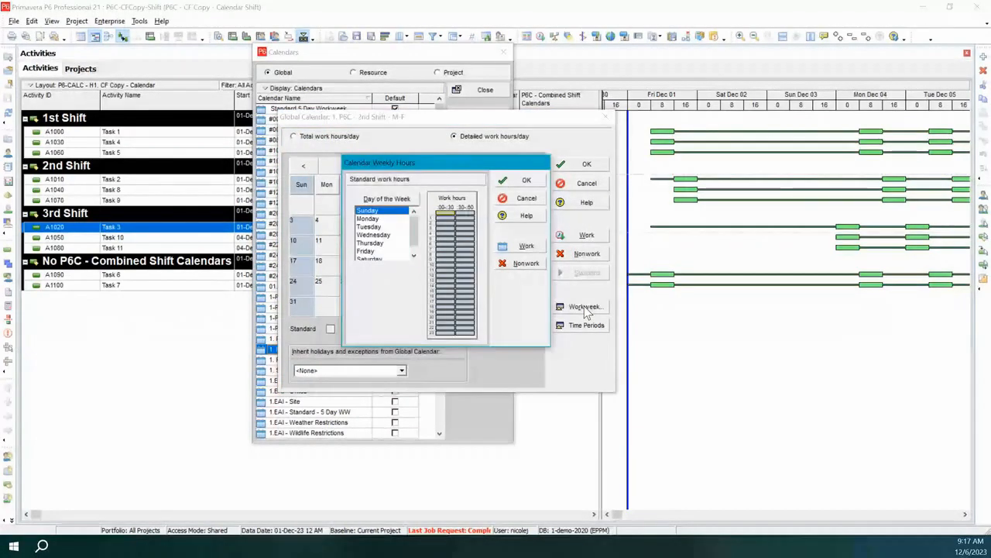
click(376, 226)
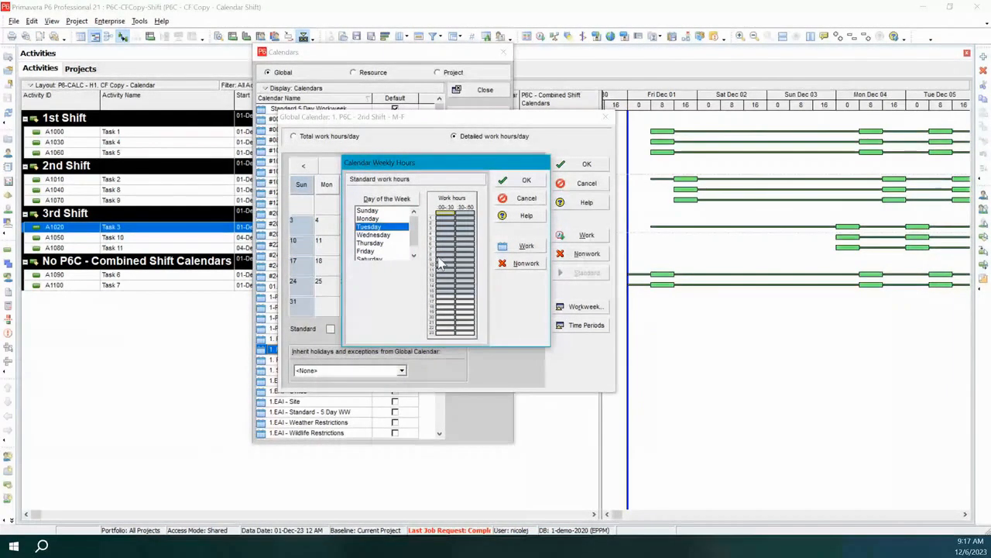
click(530, 198)
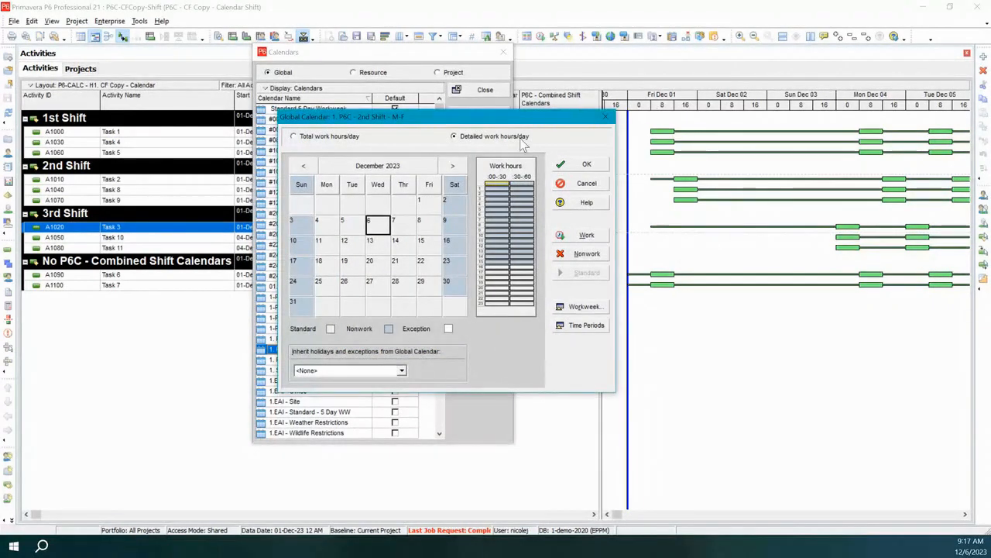
click(577, 178)
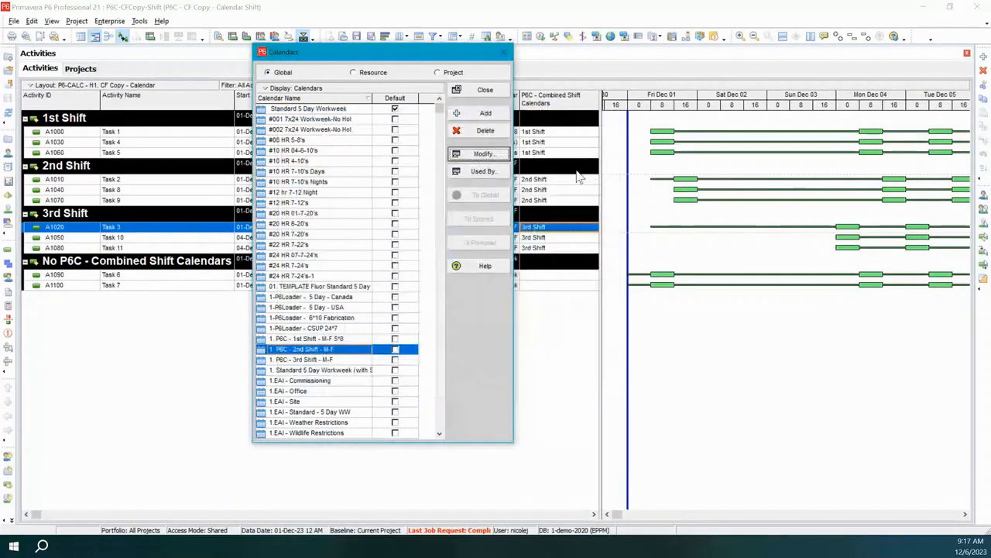
- Examine the detailed daily work hours of the global calendar "1. P6C - 3rd Shift - M-F", leaving it unsaved and closing the calendar list
click(352, 361)
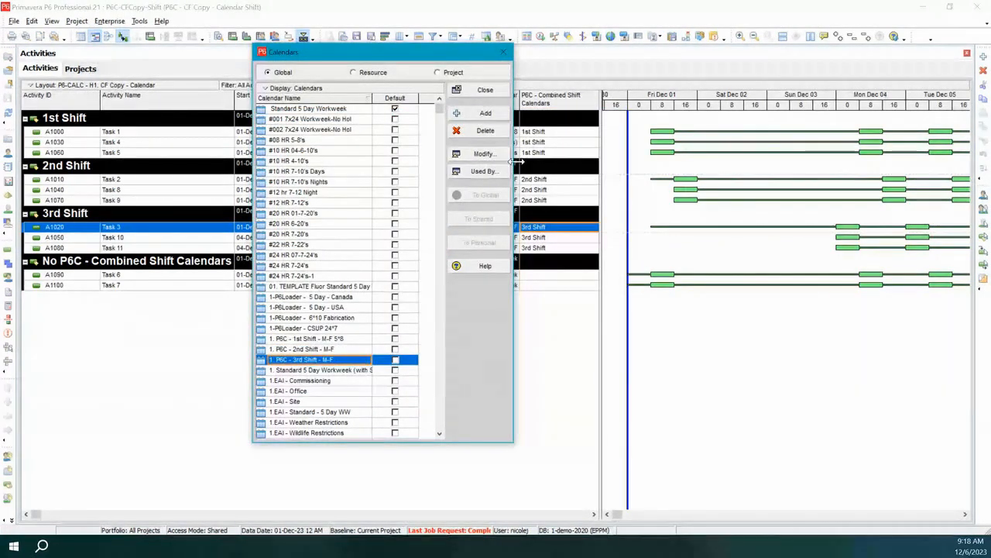
click(500, 155)
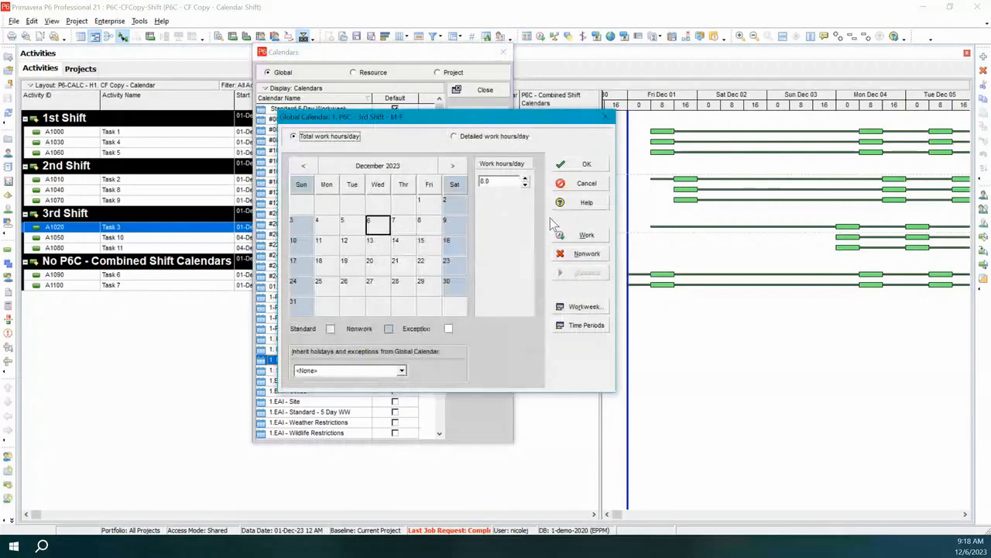
click(454, 136)
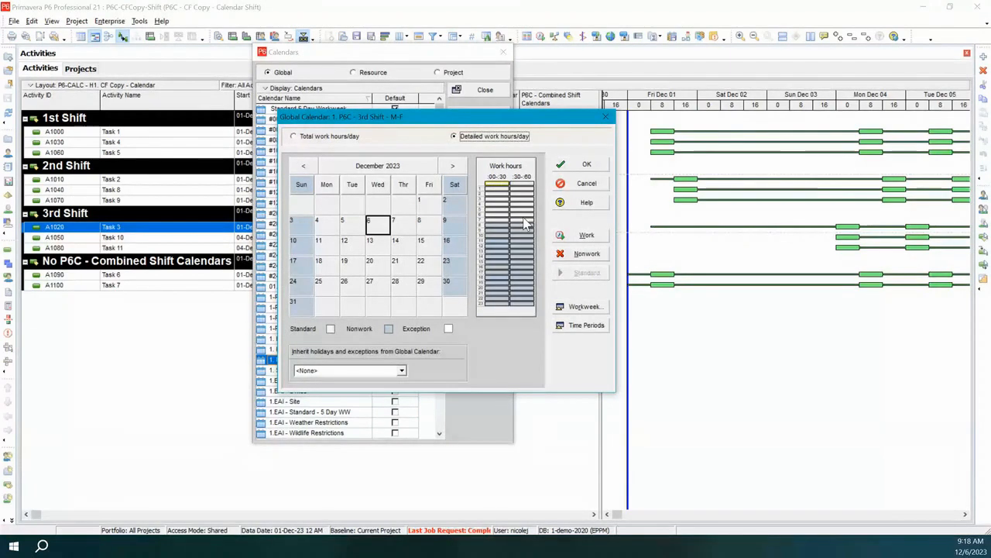
click(588, 188)
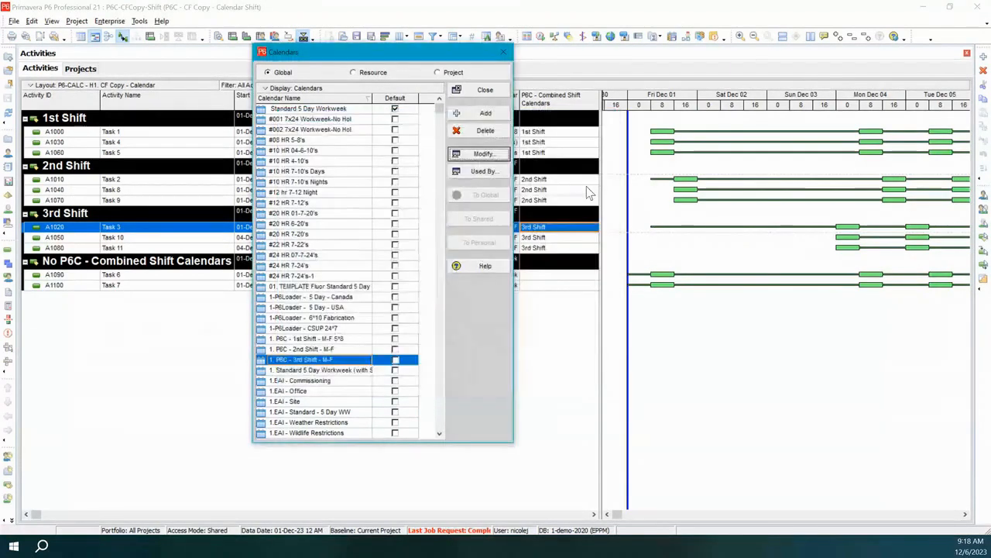
click(488, 92)
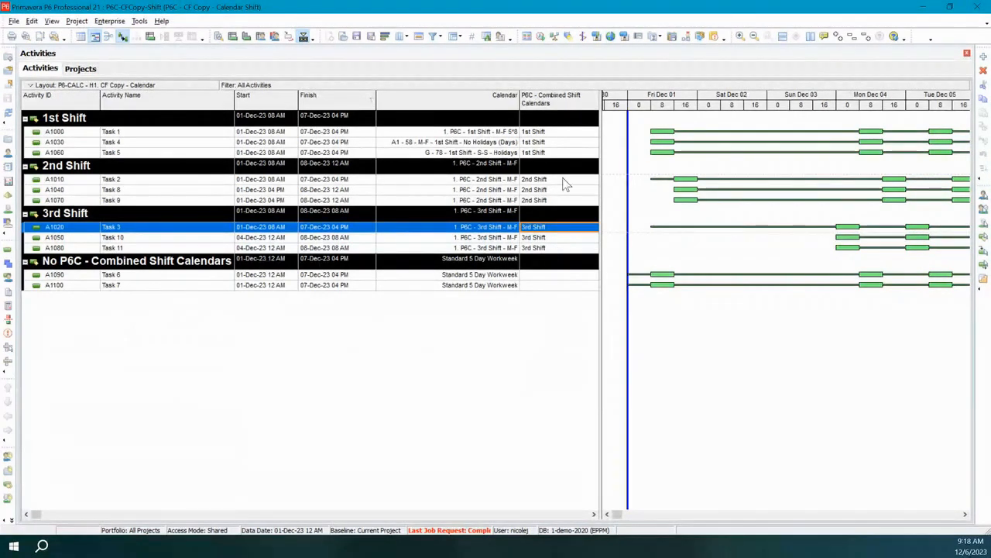
- Clear the P6C - Combined Shift Calendars code for all activities by filling down a blank value from A1000, and refresh the project data
click(555, 133)
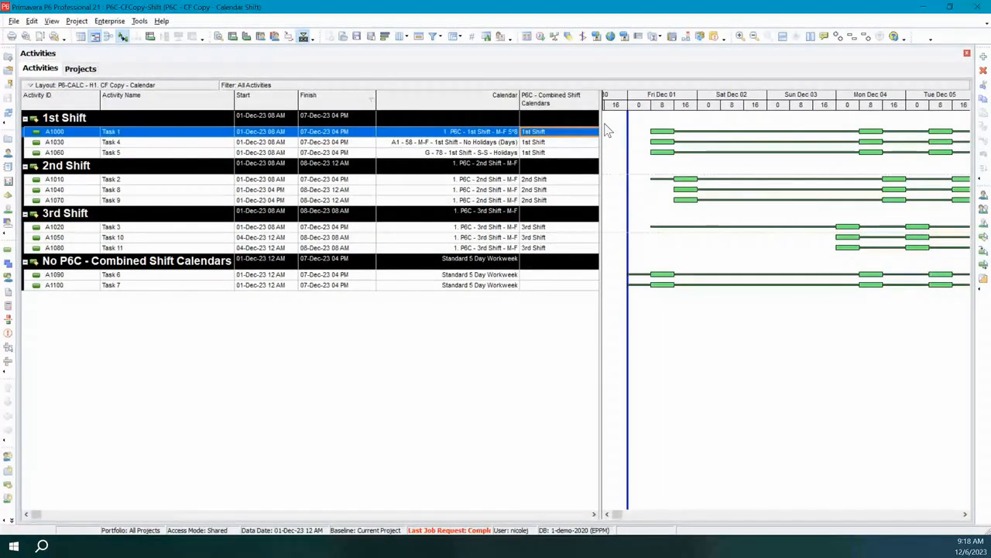
drag(603, 126, 650, 137)
click(589, 133)
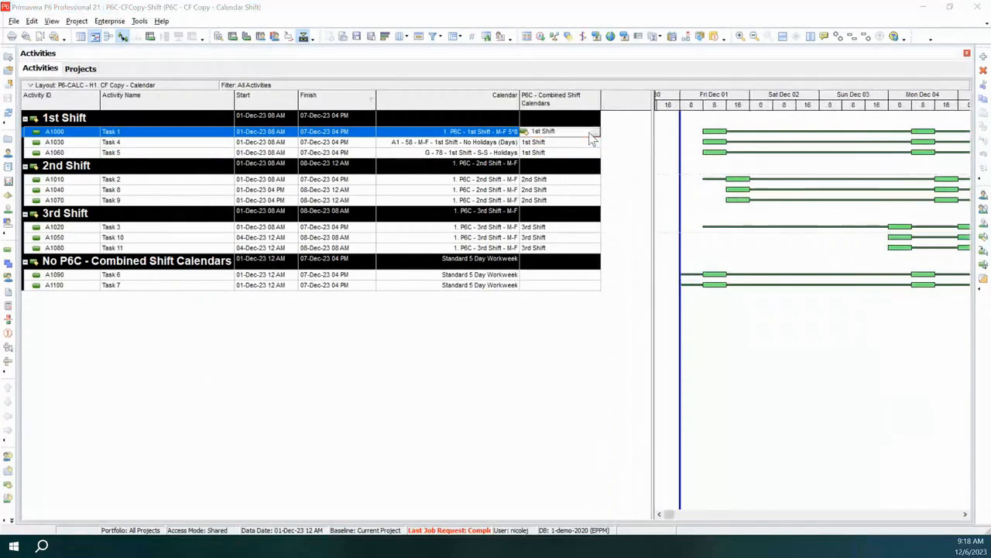
shift+click(547, 286)
right_click(547, 285)
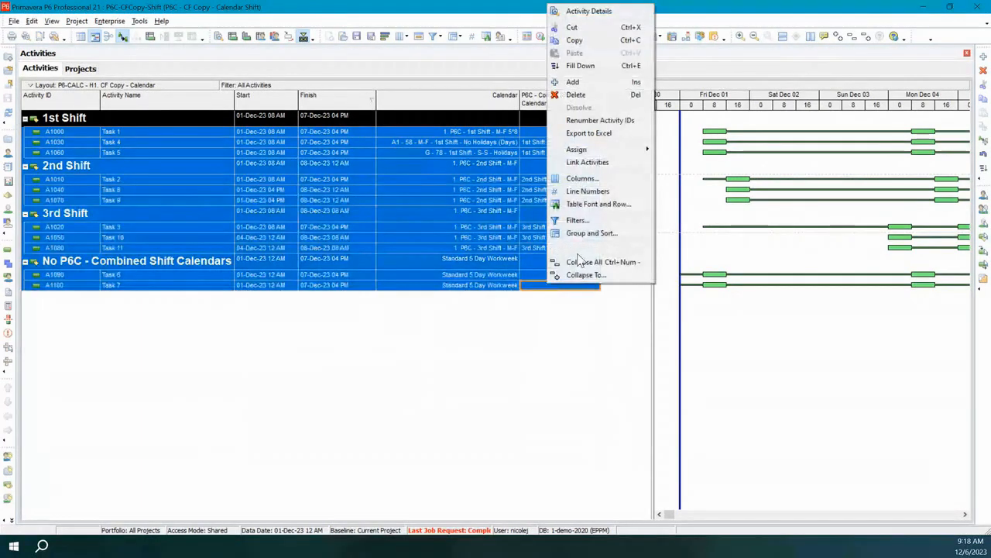
click(592, 68)
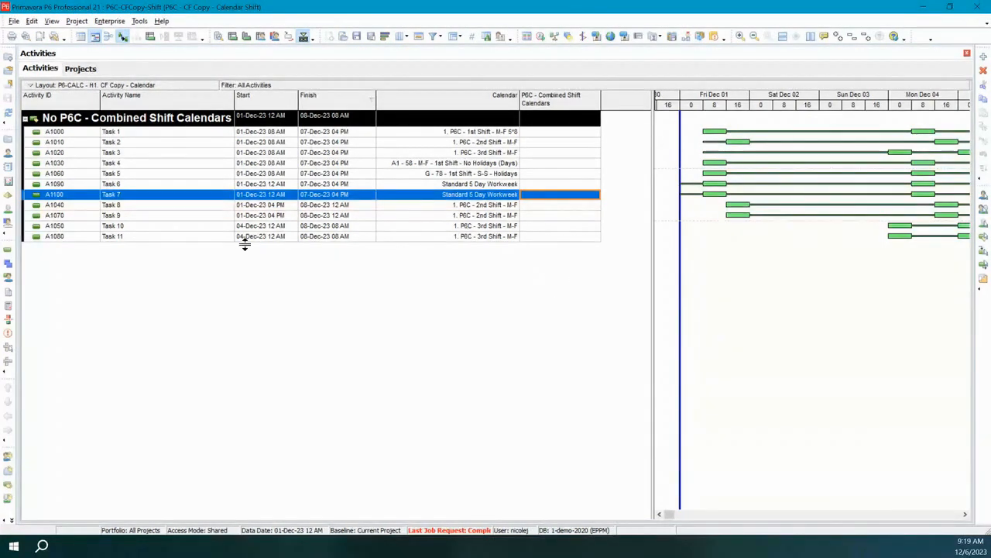
click(7, 114)
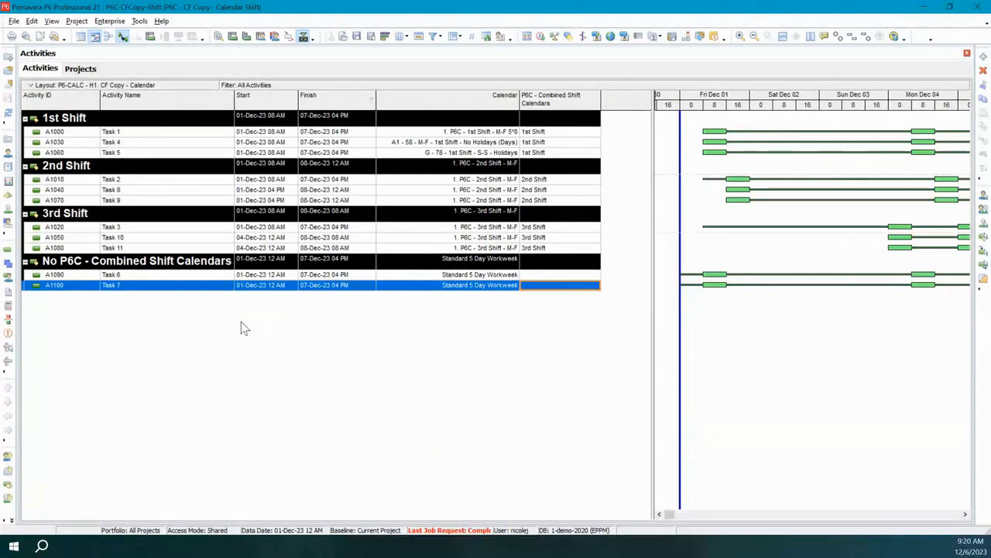
- Assign the global calendar "1. P6C - 1st Shift - M-F 5*8" to activity A1090 (Task 6)
click(504, 280)
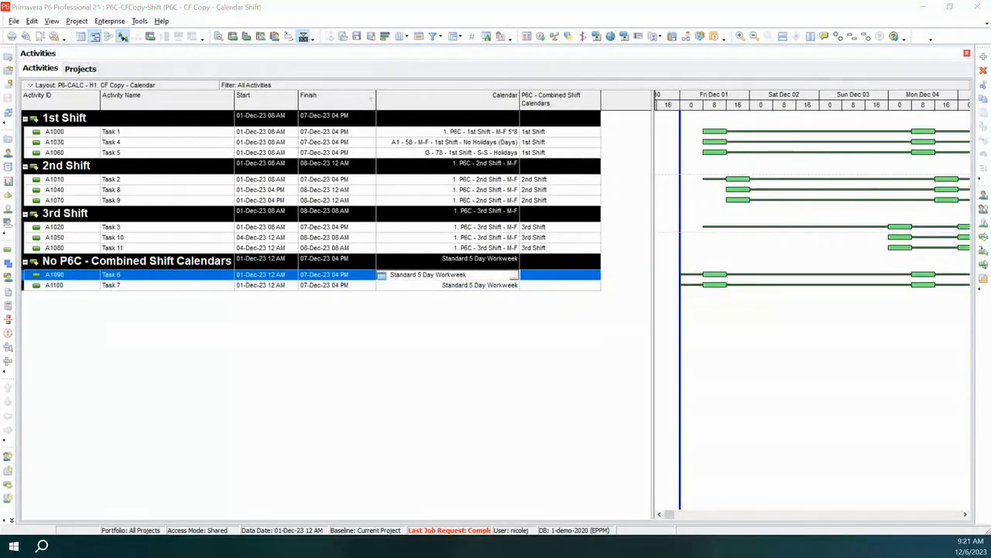
click(513, 276)
drag(903, 109, 442, 58)
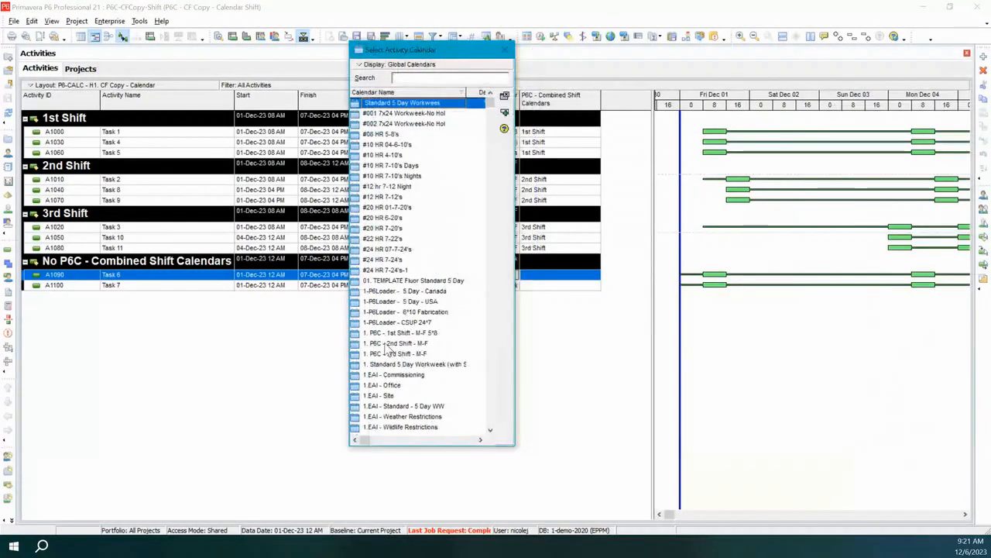
double_click(395, 333)
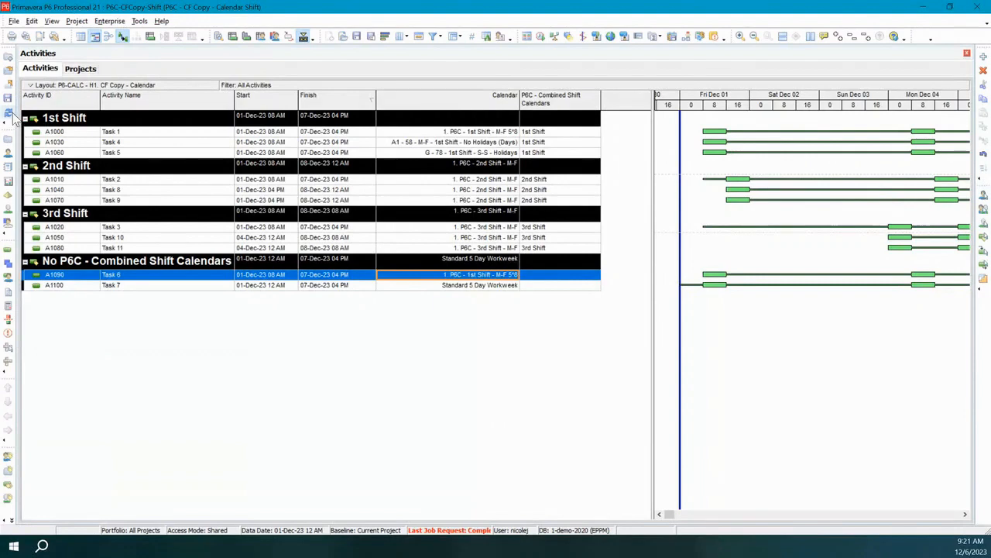
- Assign the global calendar "1. P6C - 2nd Shift - M-F" to activity A1100 (Task 7) and refresh the project data
click(493, 286)
click(493, 287)
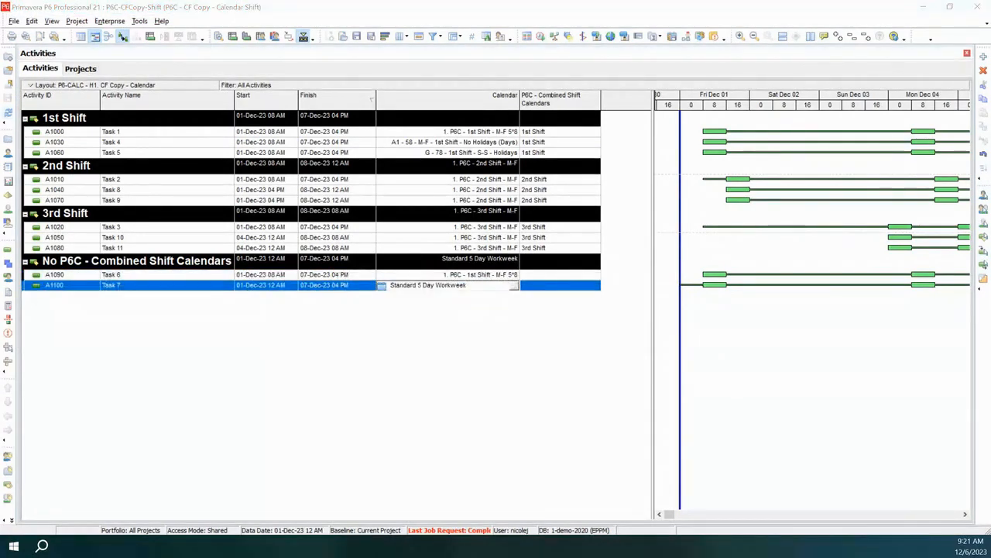
click(513, 285)
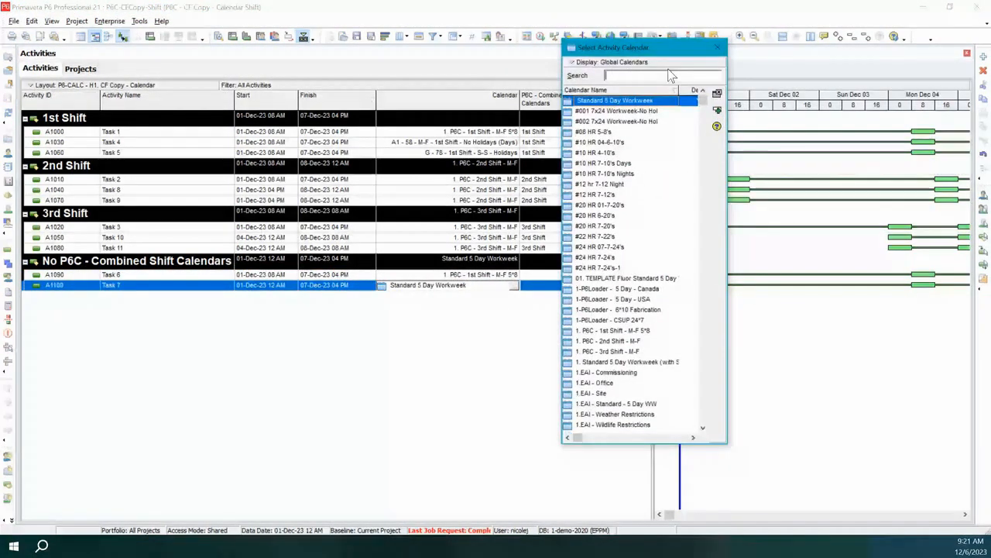
double_click(611, 341)
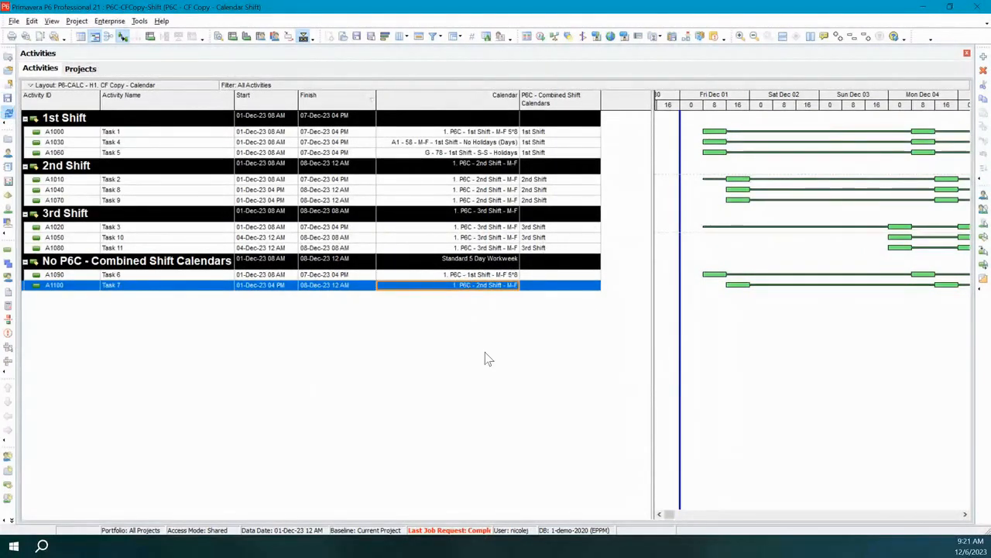
key(F5)
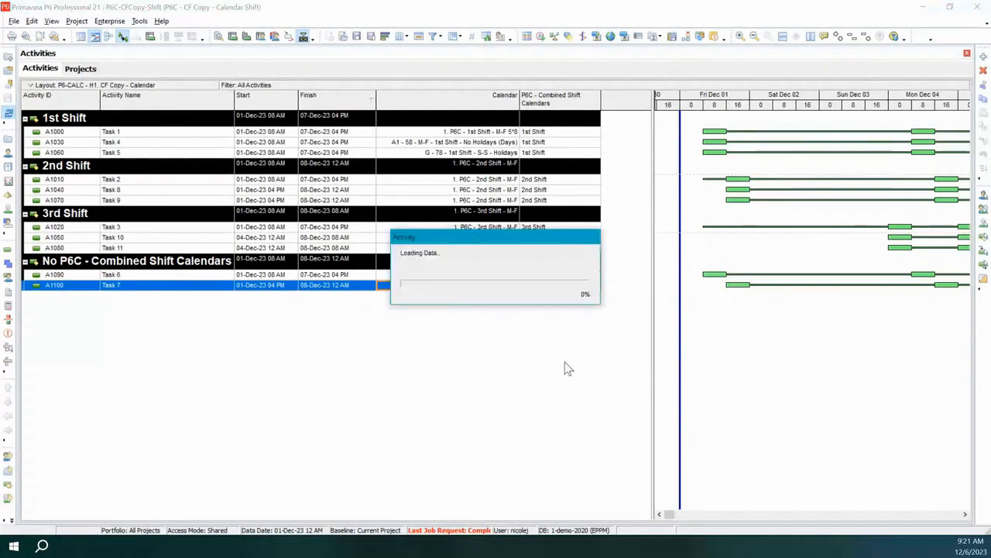